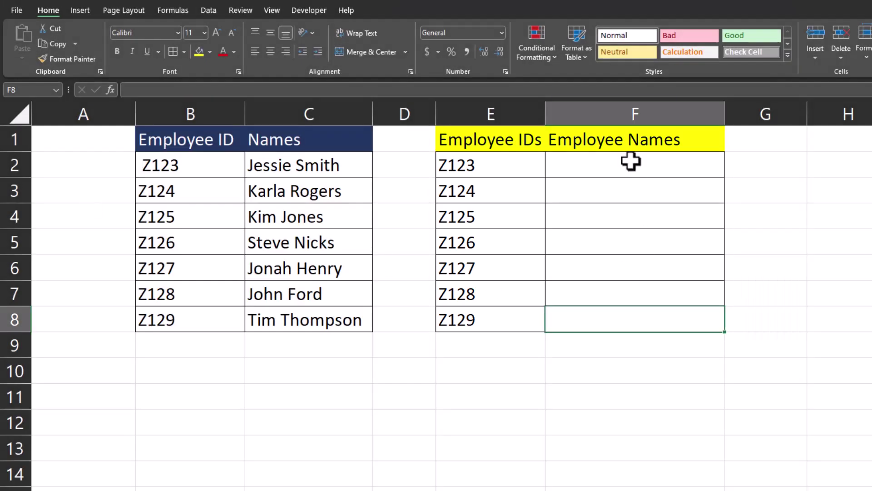
- Enter =VLOOKUP(E2,$B$2:$C$8,2,FALSE) in F2 to look up the ID's name
click(630, 161)
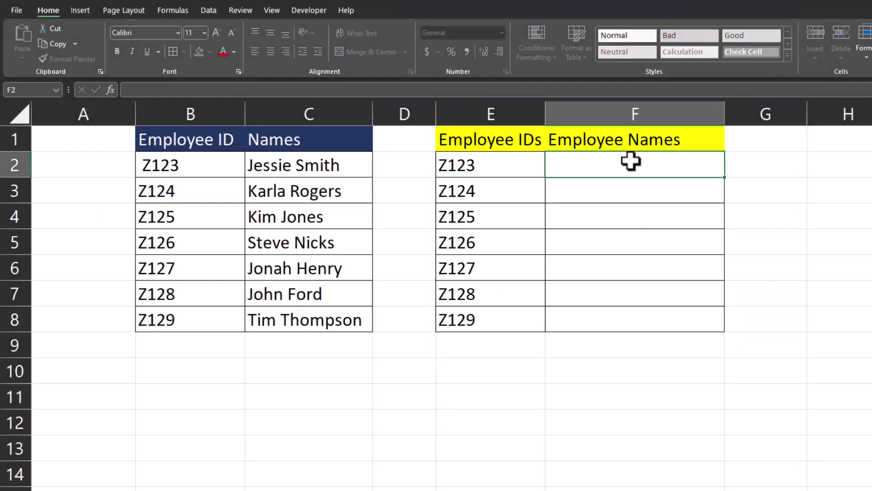
double_click(630, 161)
text(=vlook)
double_click(591, 183)
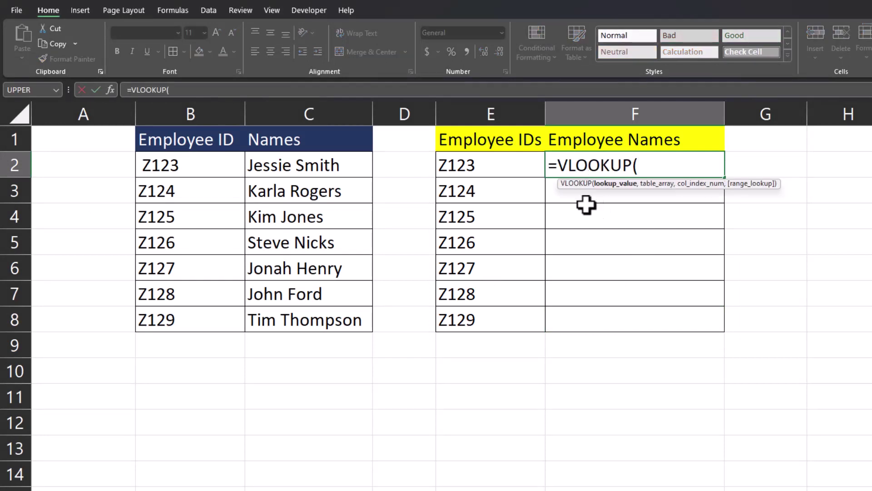
click(518, 168)
text(,)
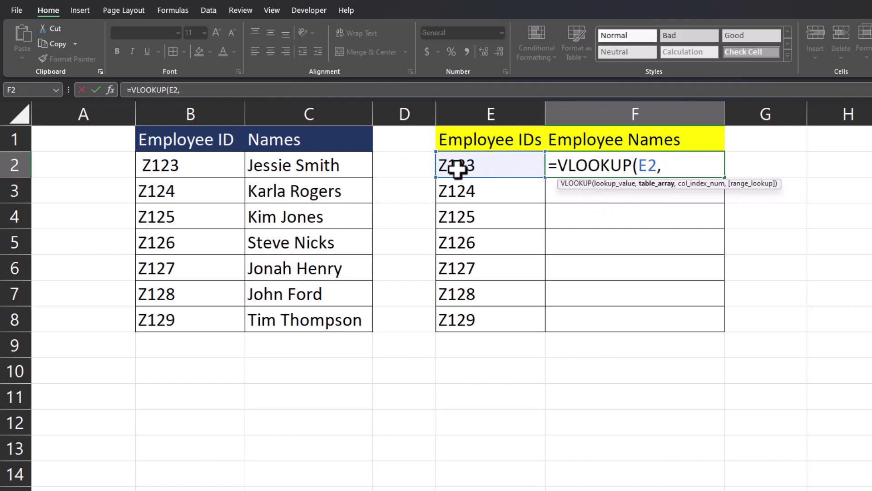
drag(234, 165, 318, 308)
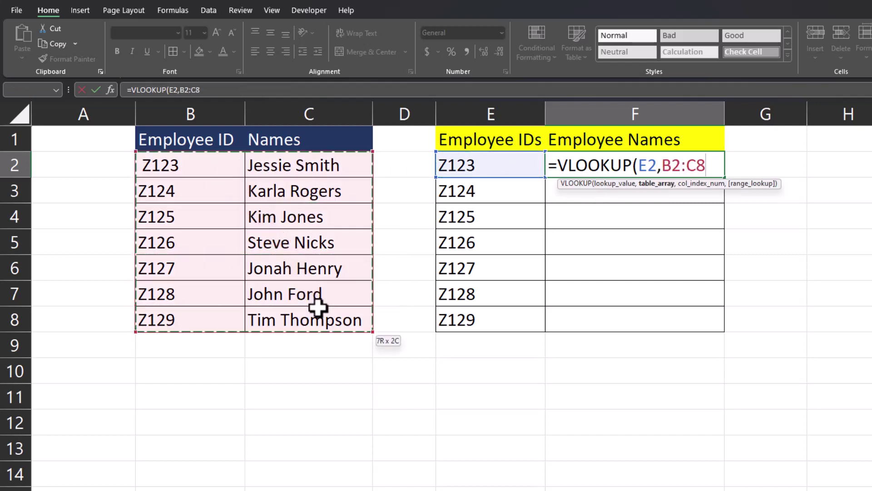
drag(706, 165, 662, 165)
key(F4)
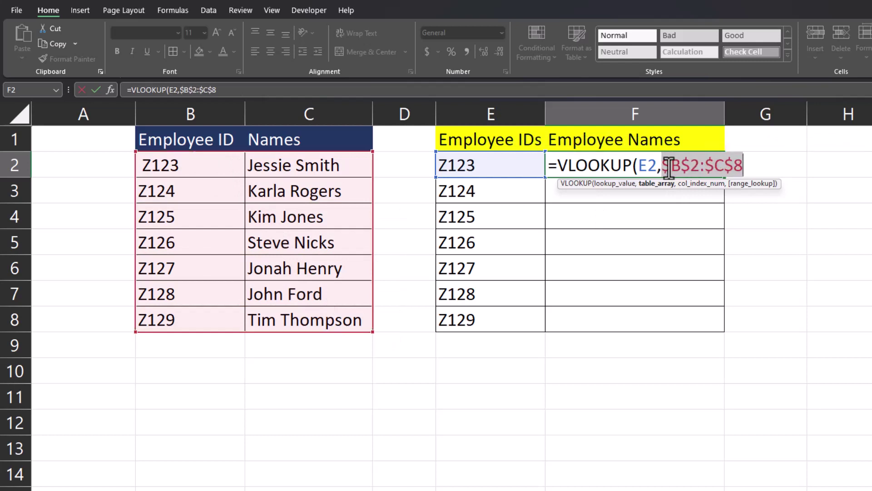
click(743, 167)
text(,2,false))
key(Return)
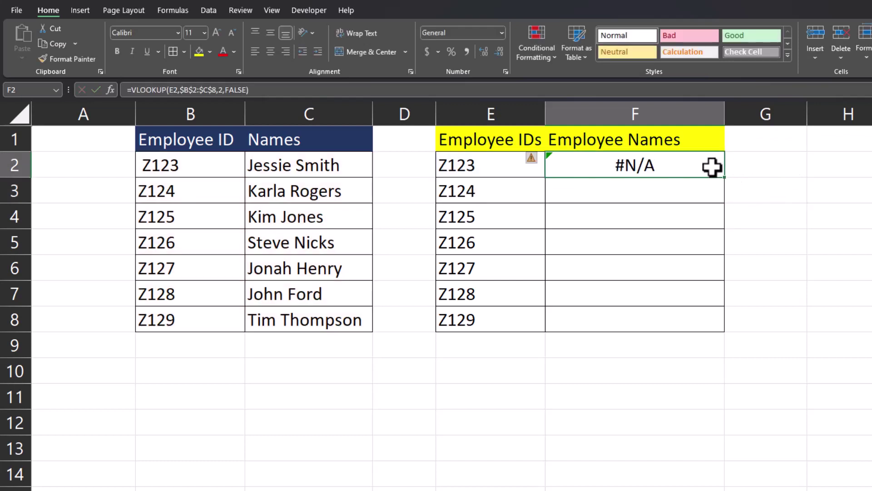
- Fill F2's VLOOKUP formula down through F8
double_click(725, 177)
click(742, 176)
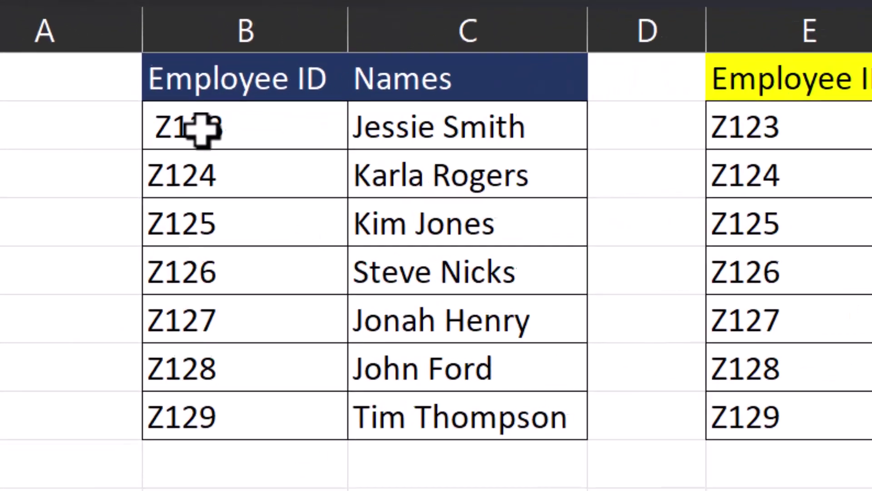
double_click(180, 159)
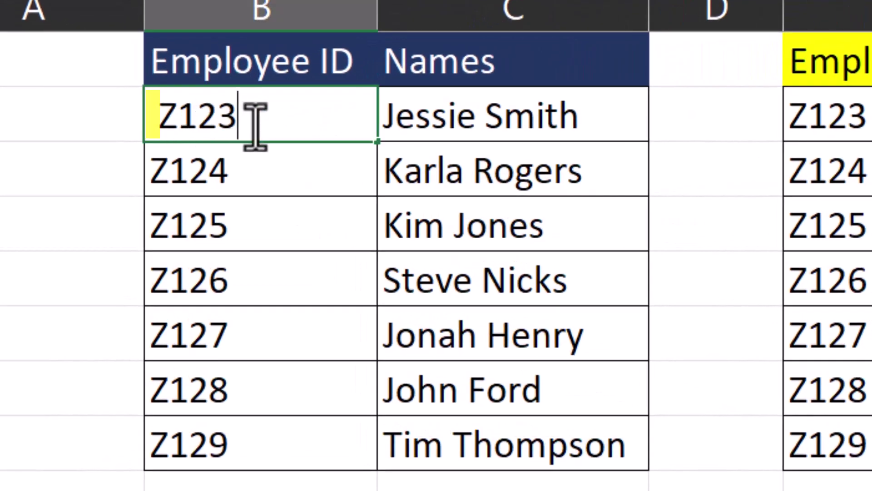
double_click(296, 171)
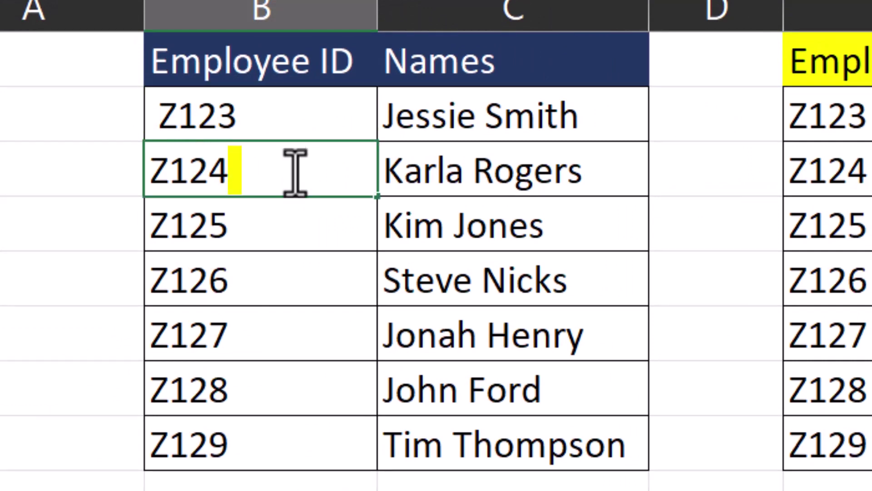
double_click(340, 279)
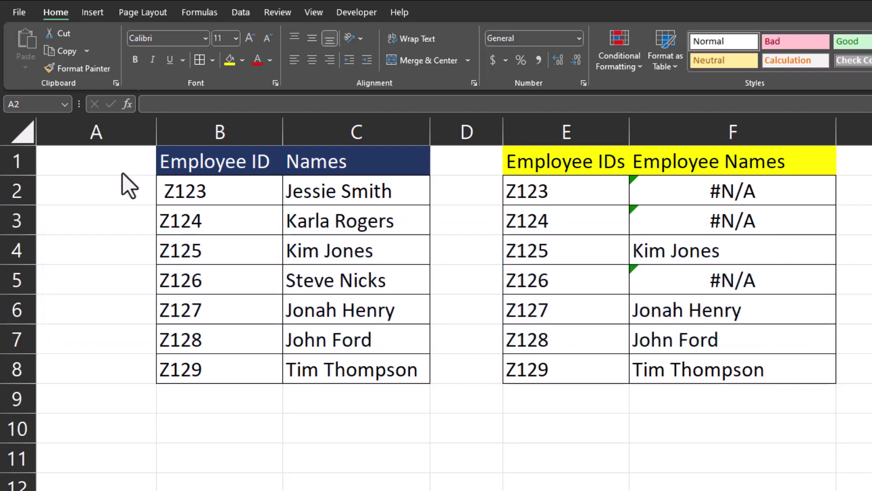
- Copy the Employee ID header from B1 into A1
click(193, 154)
key(ctrl+c)
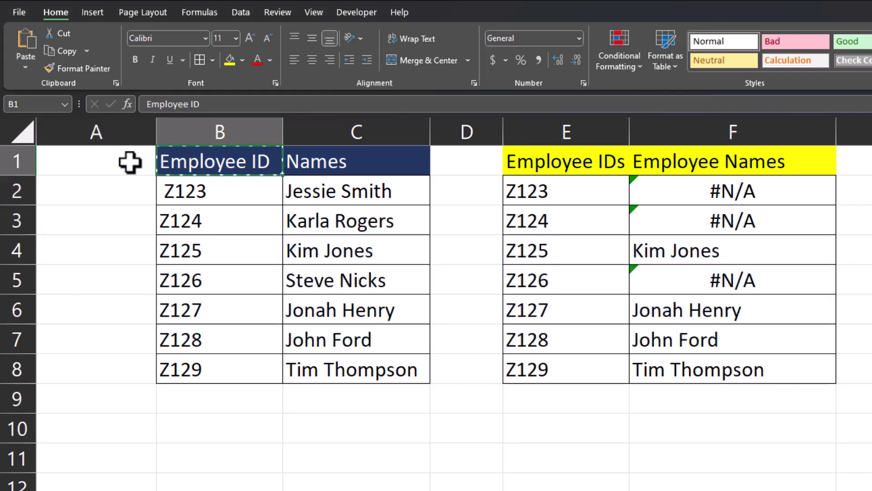
click(130, 162)
key(ctrl+v)
key(Escape)
- Enter =TRIM(B2:B8) in A2 to spill the cleaned IDs Z123–Z129
click(121, 200)
text(=trim)
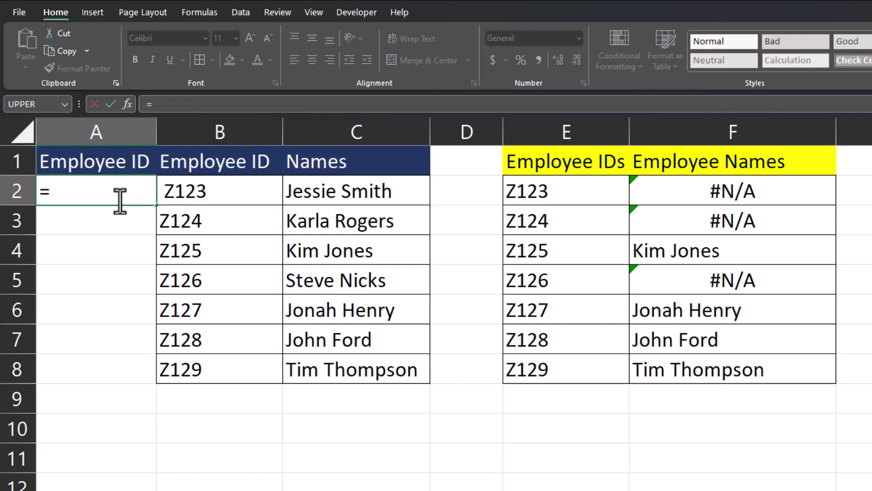
double_click(108, 213)
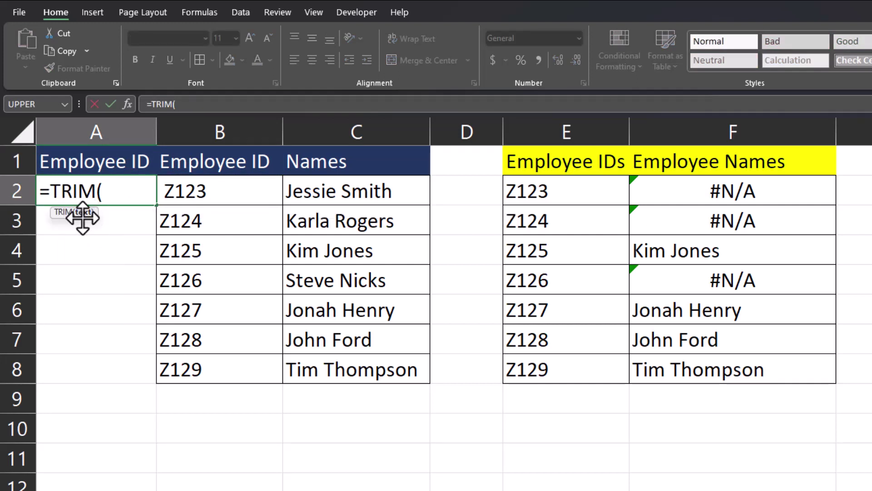
drag(233, 193, 234, 361)
key(Return)
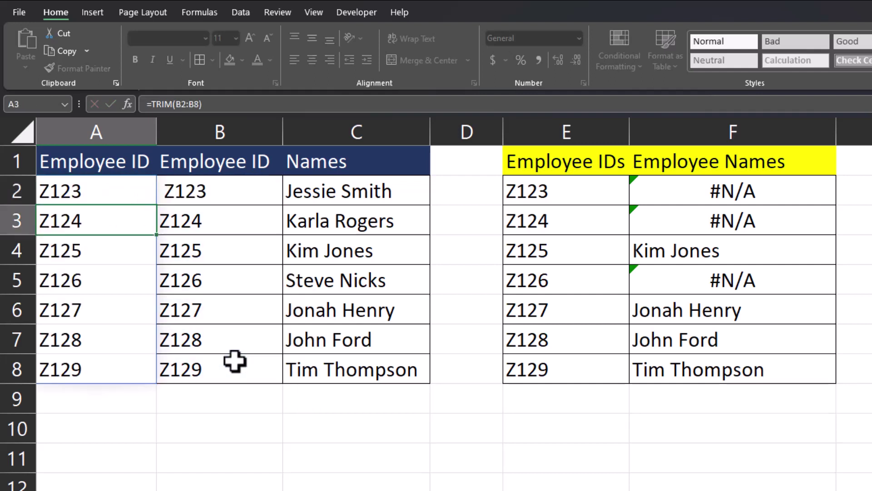
key(Up)
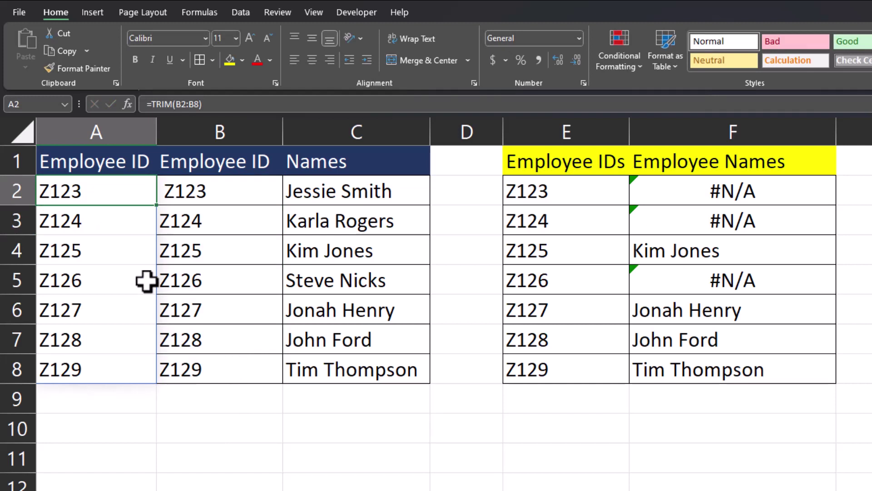
- Paste the trimmed IDs from A2:A8 as values over B2:B8
drag(116, 194, 105, 357)
key(ctrl+c)
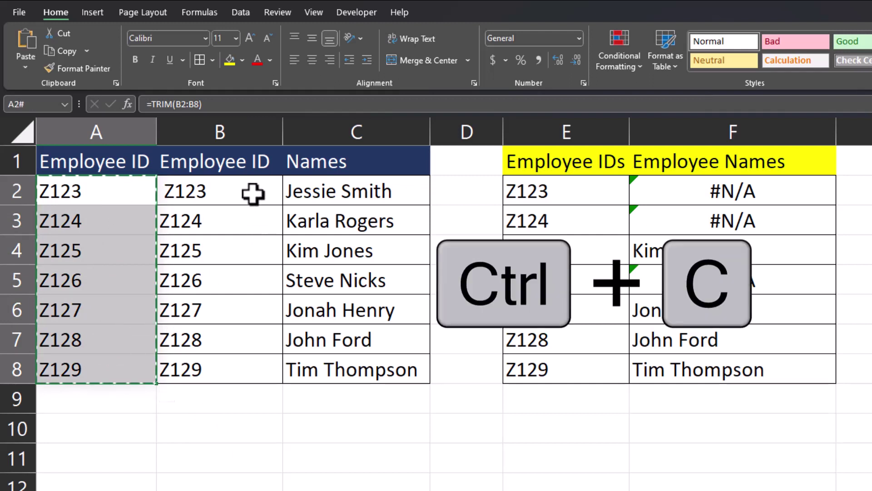
right_click(252, 192)
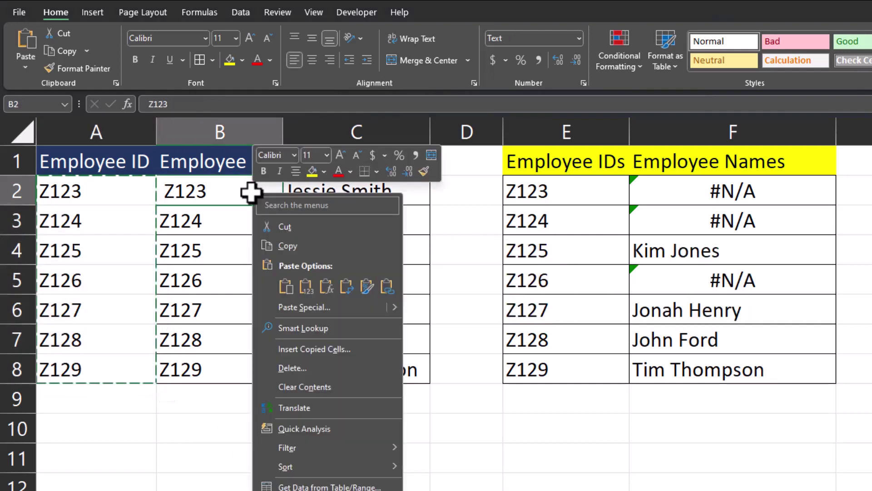
click(308, 289)
click(452, 285)
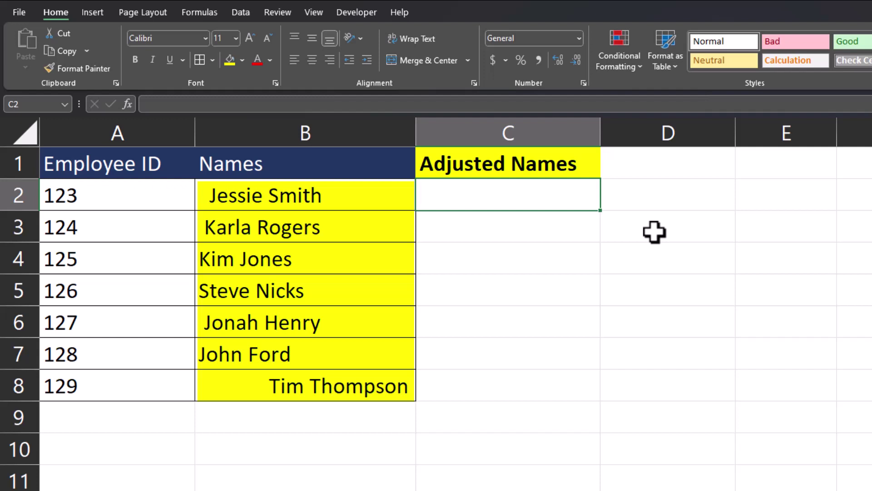
- Enter =TRIM(B2:B8) in C2 to spill the space-free names into C2:C8
text(=trim)
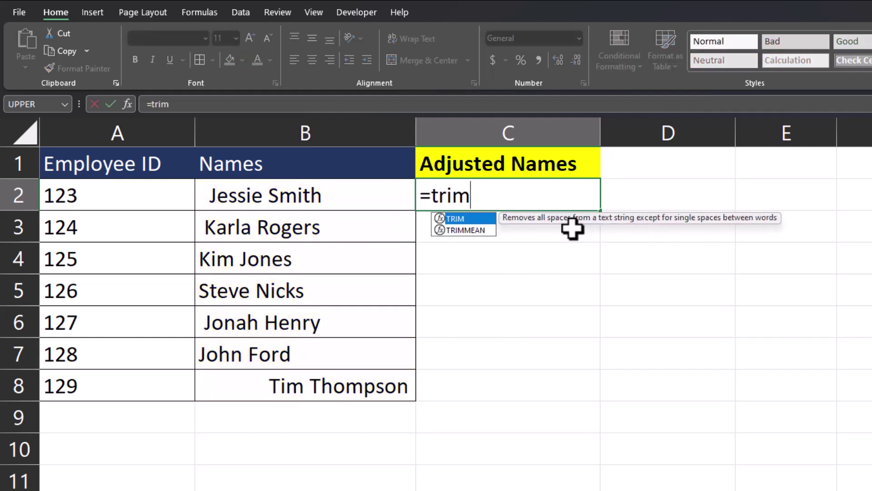
key(Tab)
drag(376, 195, 374, 381)
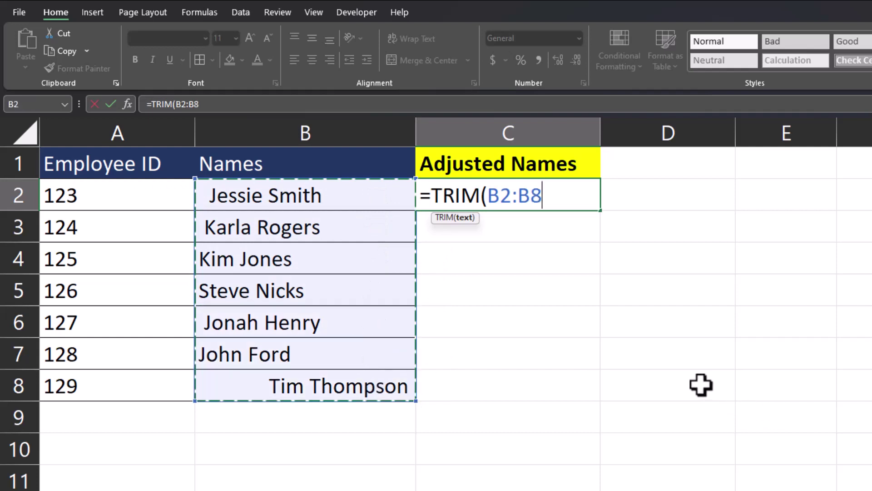
key(Return)
click(686, 386)
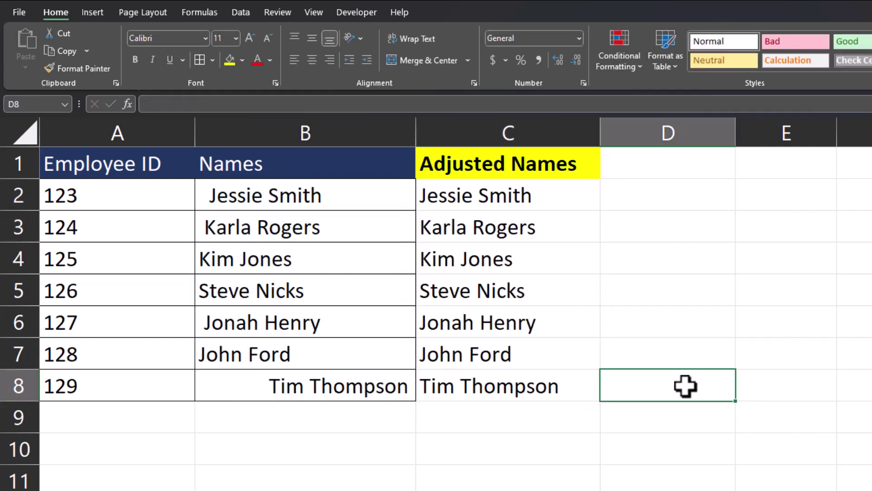